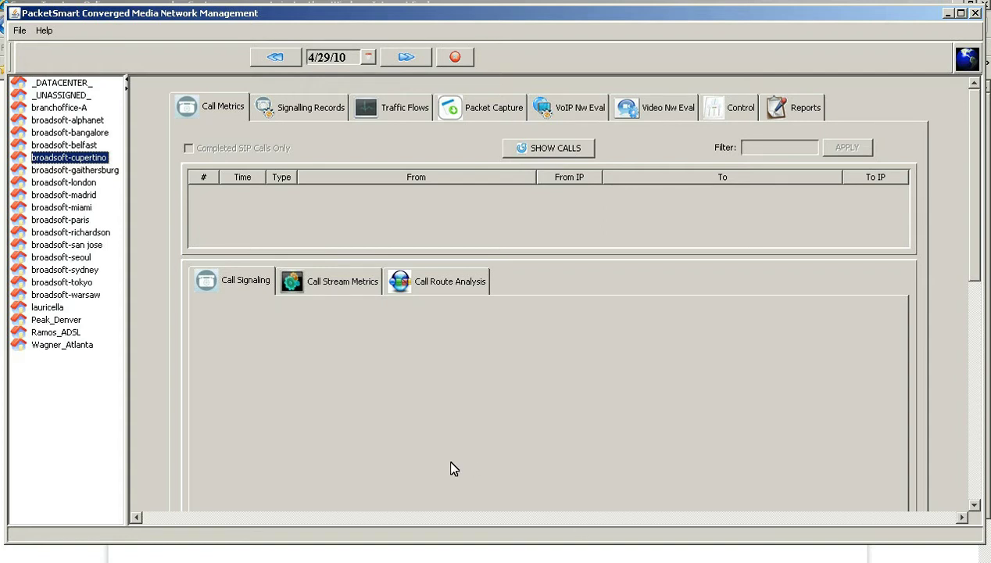
Expand the broadsoft-cupertino site and select probe 0050C24F158D
{"action": "double_click", "coordinate": [20, 155]}
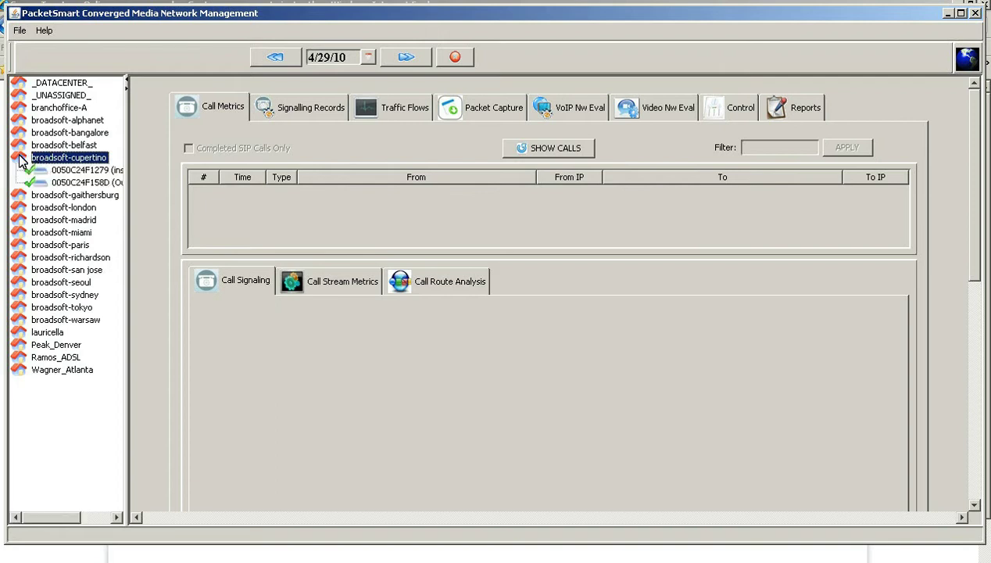
{"action": "left_click", "coordinate": [68, 183]}
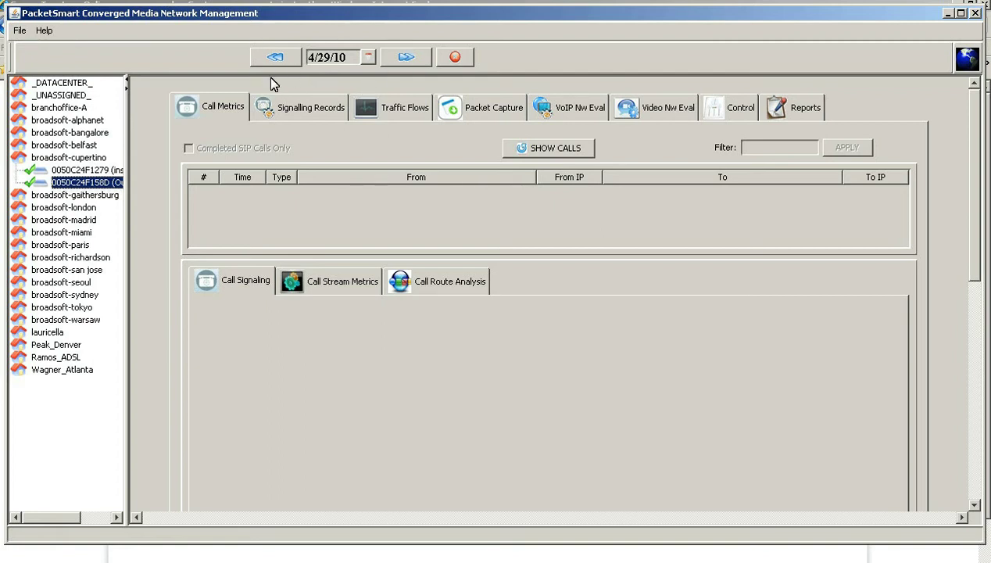
Chart probe 0050C24F158D's total traffic flow, then bring up the Packet Capture form
{"action": "left_click", "coordinate": [395, 115]}
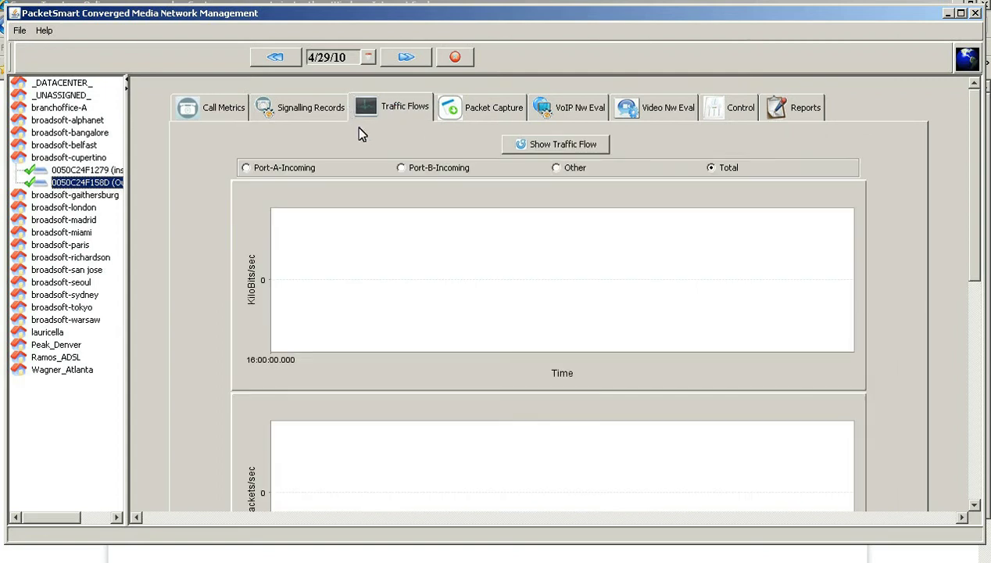
{"action": "left_click", "coordinate": [542, 150]}
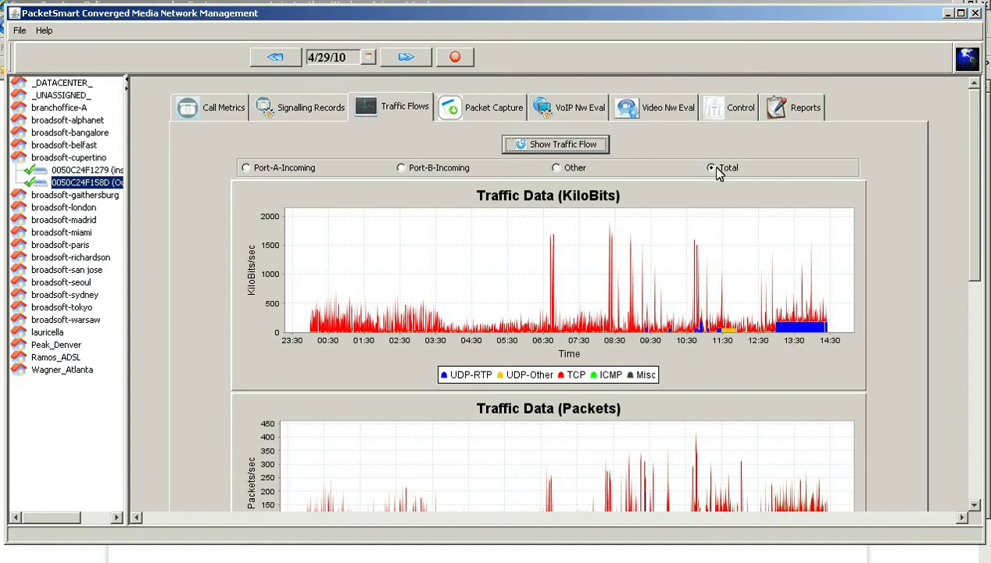
{"action": "left_click", "coordinate": [478, 114]}
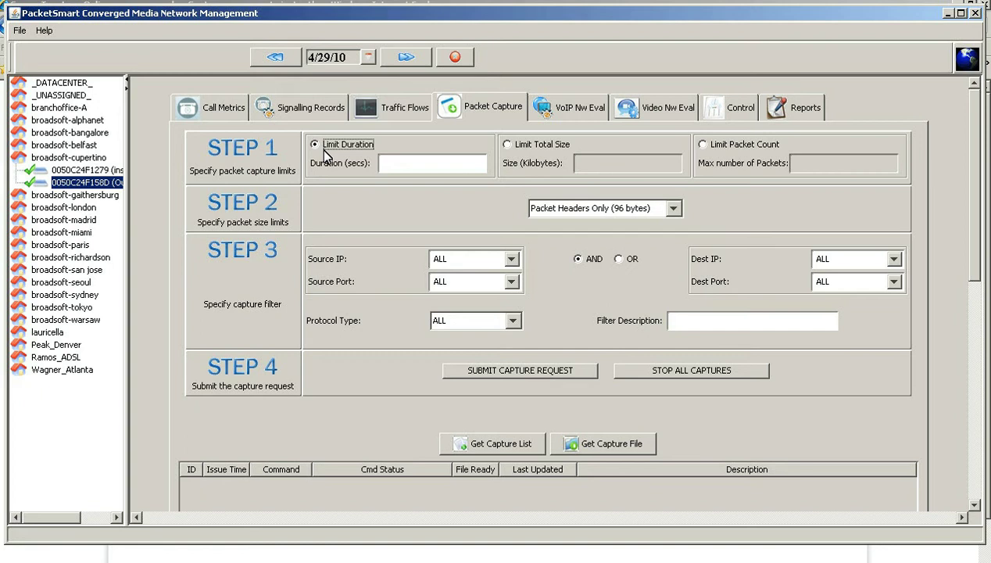
Limit the capture to a 60-second duration and record Full Ethernet Frames (1522 bytes)
{"action": "left_click", "coordinate": [508, 144]}
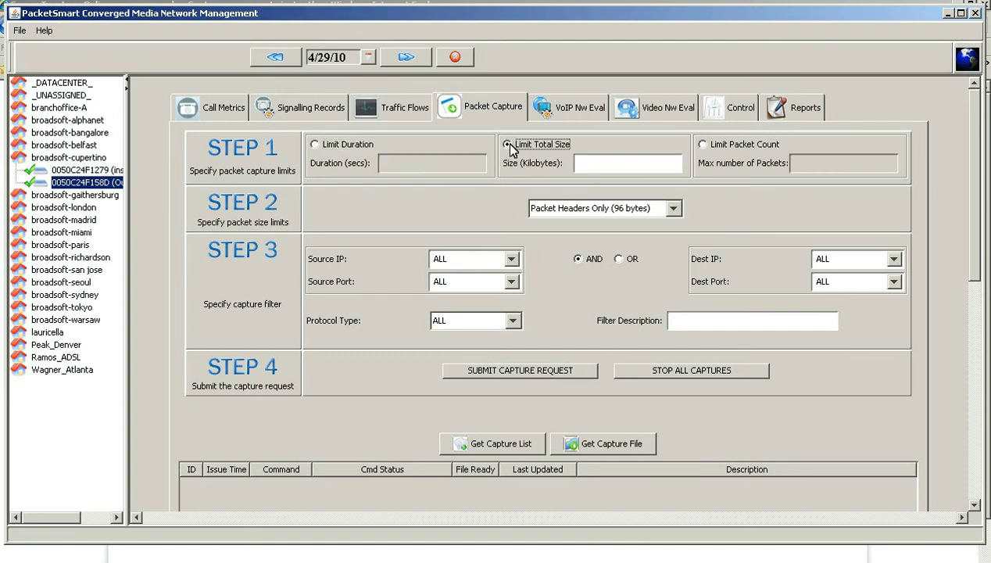
{"action": "left_click", "coordinate": [586, 162]}
{"action": "type", "text": "1000"}
{"action": "left_click", "coordinate": [703, 145]}
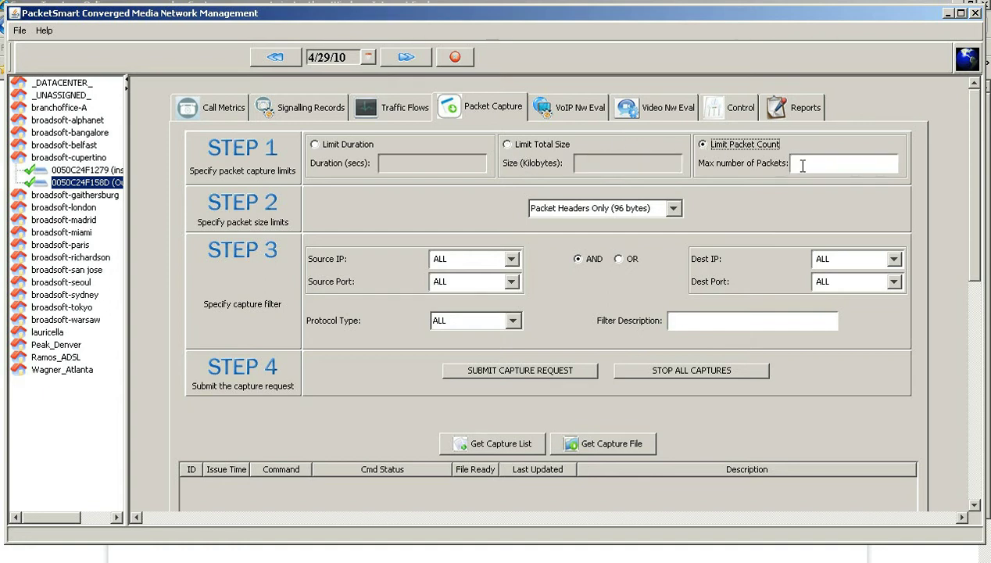
{"action": "left_click", "coordinate": [332, 147]}
{"action": "left_click", "coordinate": [391, 161]}
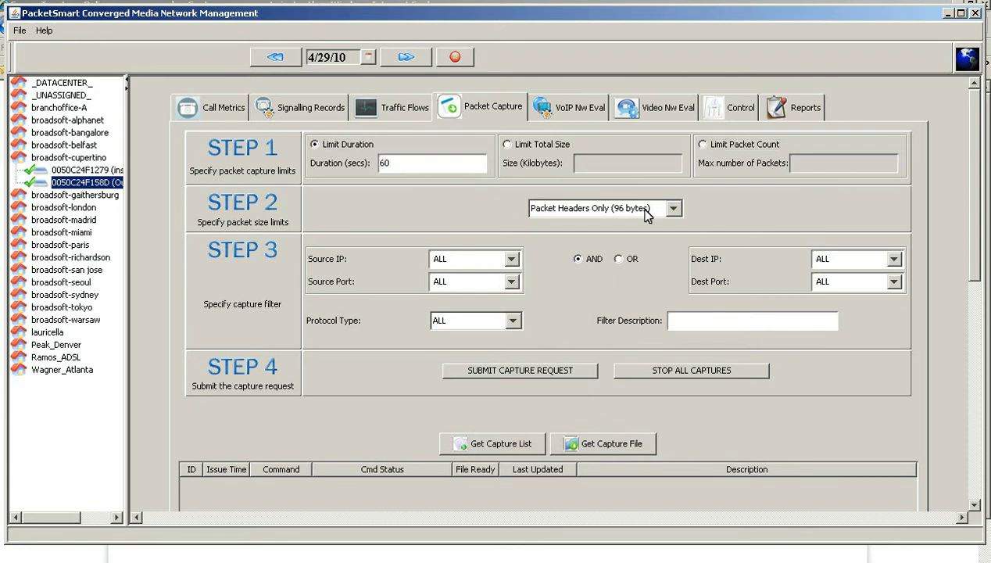
{"action": "left_click", "coordinate": [674, 209]}
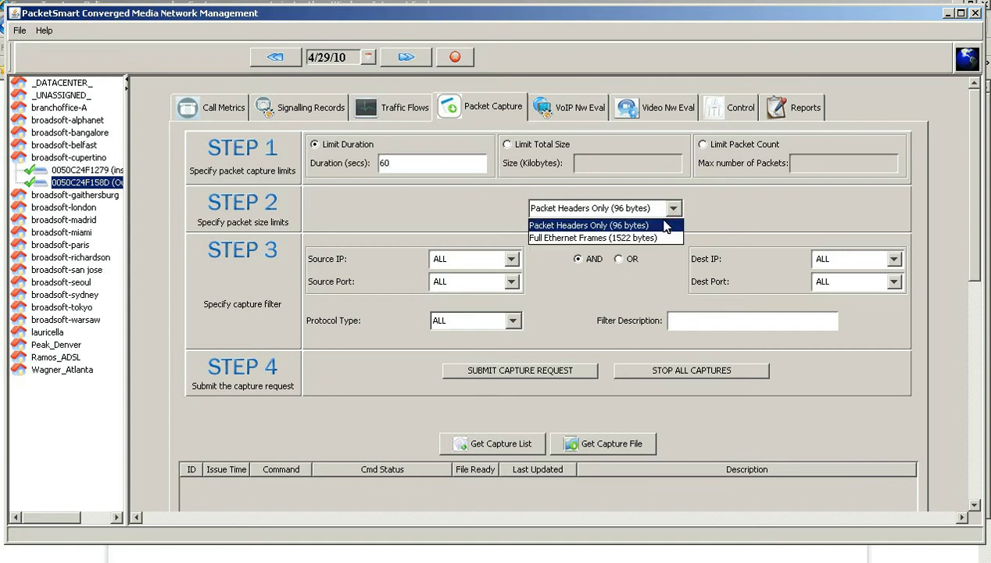
{"action": "left_click", "coordinate": [555, 238]}
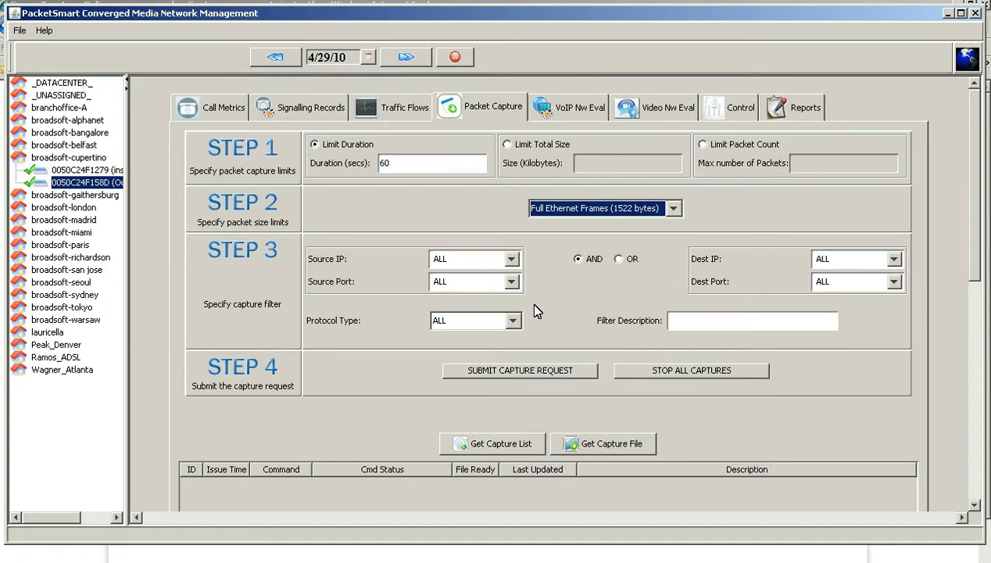
Keep Protocol Type as ALL and describe the filter as 'Pcap full frames'
{"action": "left_click", "coordinate": [512, 321]}
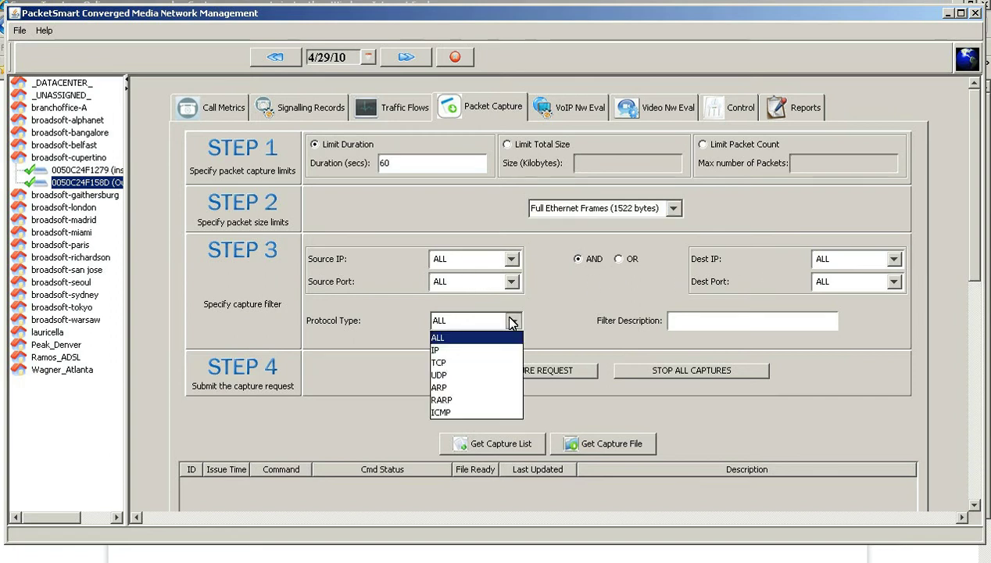
{"action": "left_click", "coordinate": [474, 337]}
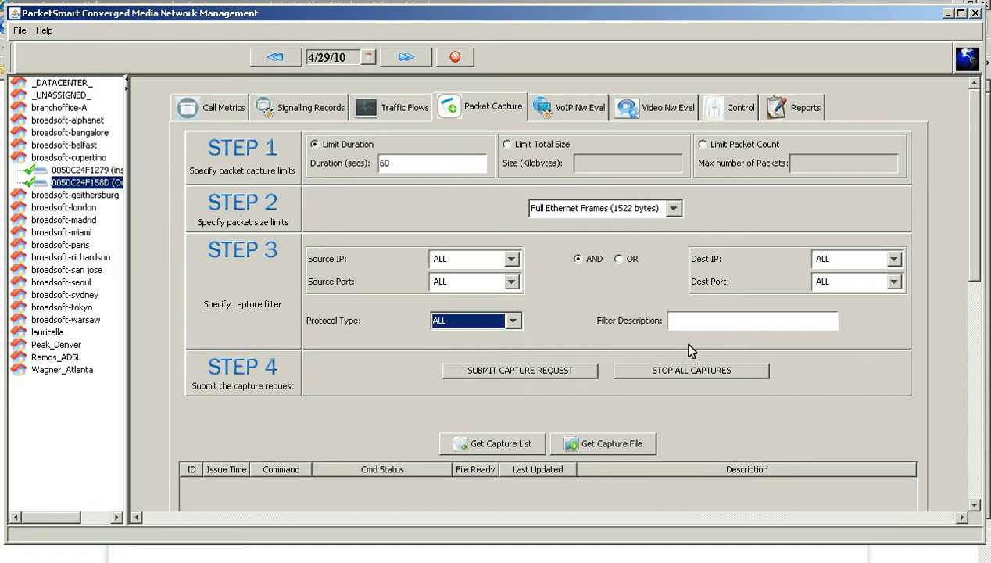
{"action": "left_click", "coordinate": [686, 318]}
{"action": "type", "text": "Pcap"}
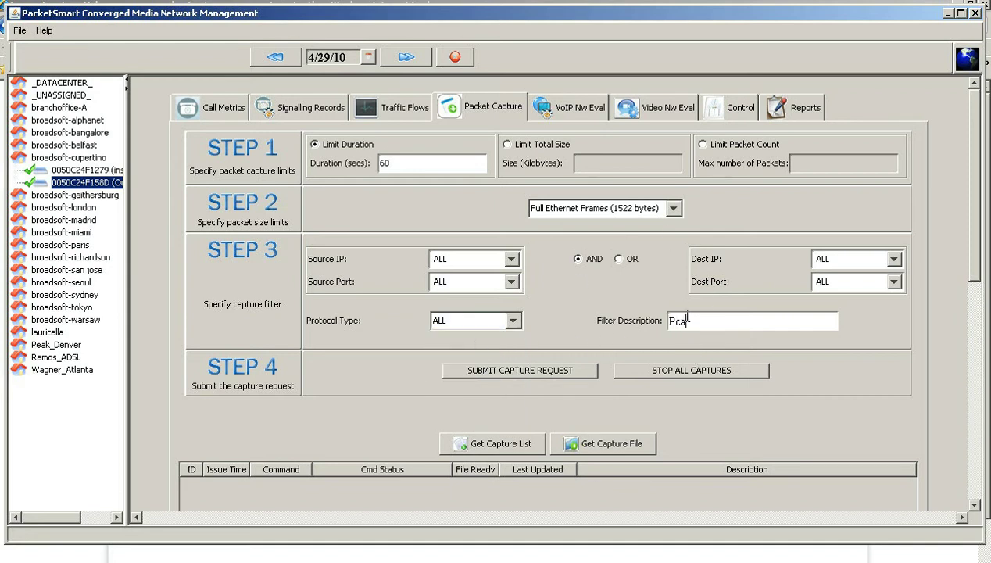
{"action": "type", "text": " full frames"}
Submit and confirm the capture request, then go to the Control page
{"action": "left_click", "coordinate": [527, 368]}
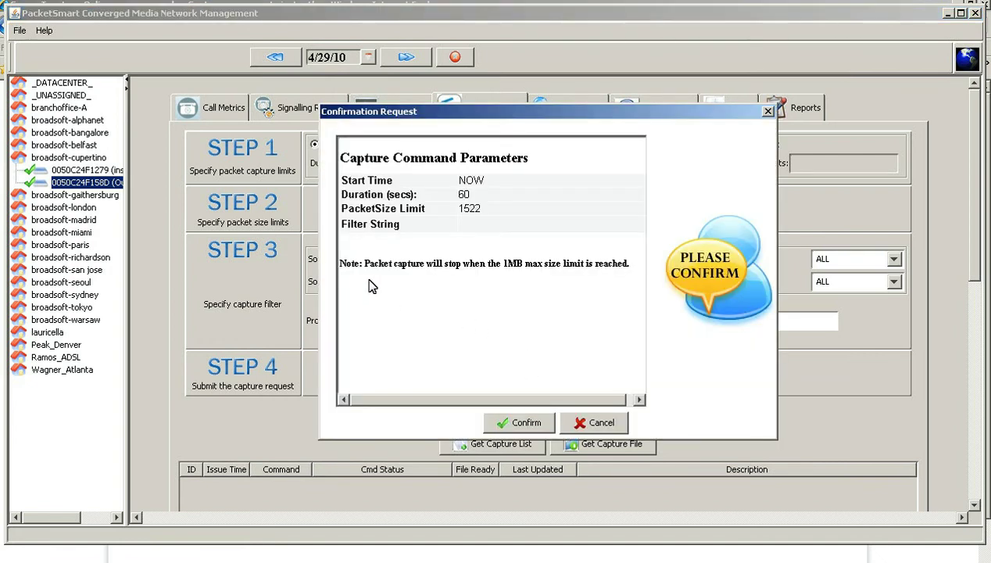
{"action": "left_click", "coordinate": [518, 422]}
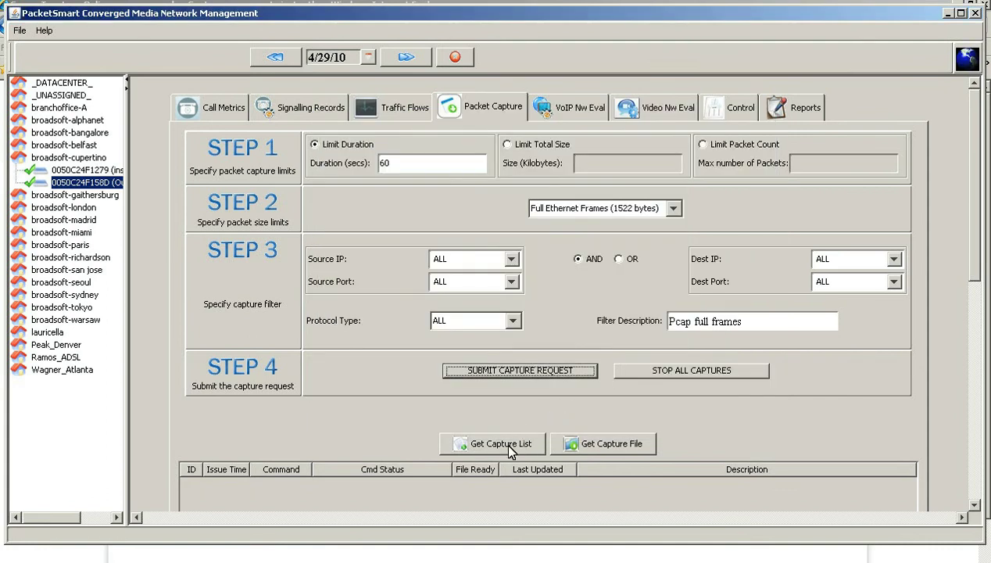
{"action": "left_click", "coordinate": [735, 112]}
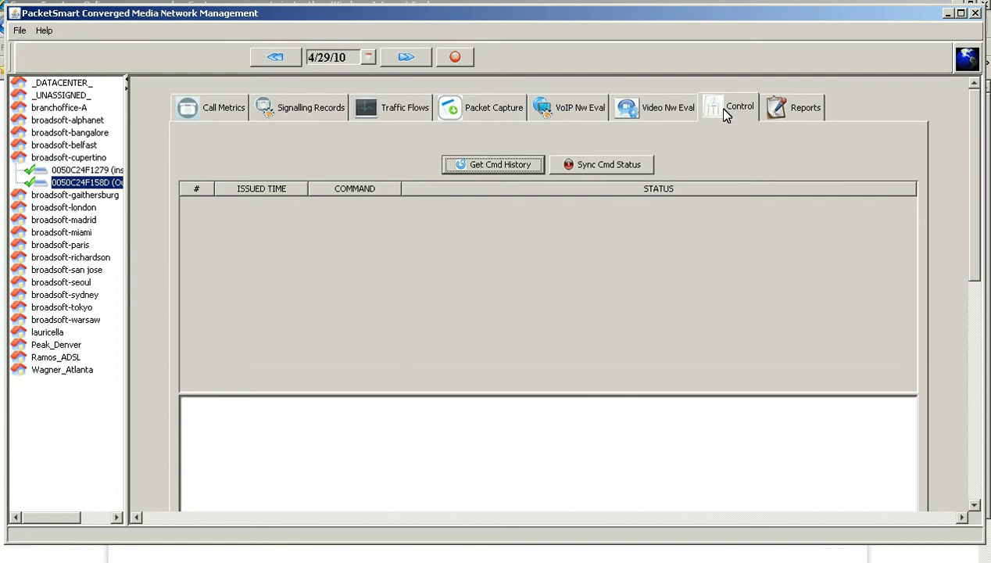
Repeatedly refresh the command history and check STARTPCAP, which stays queued for dispatch
{"action": "left_click", "coordinate": [509, 165]}
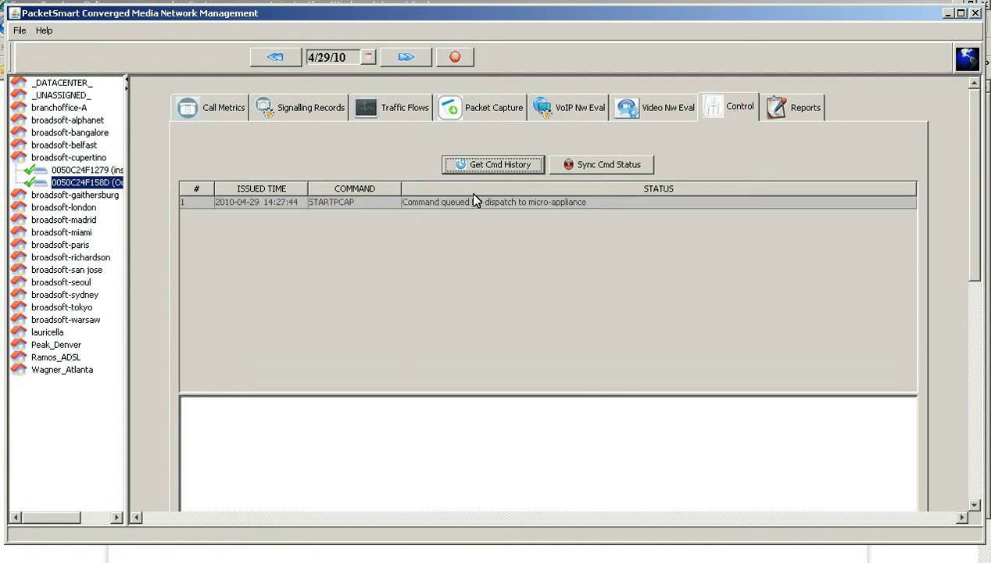
{"action": "left_click", "coordinate": [469, 204]}
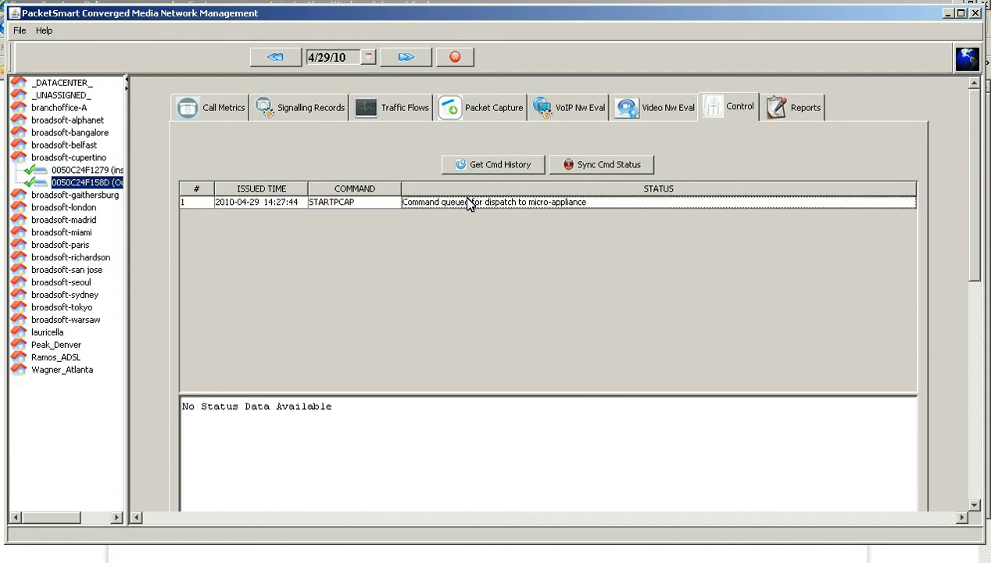
{"action": "left_click", "coordinate": [500, 166]}
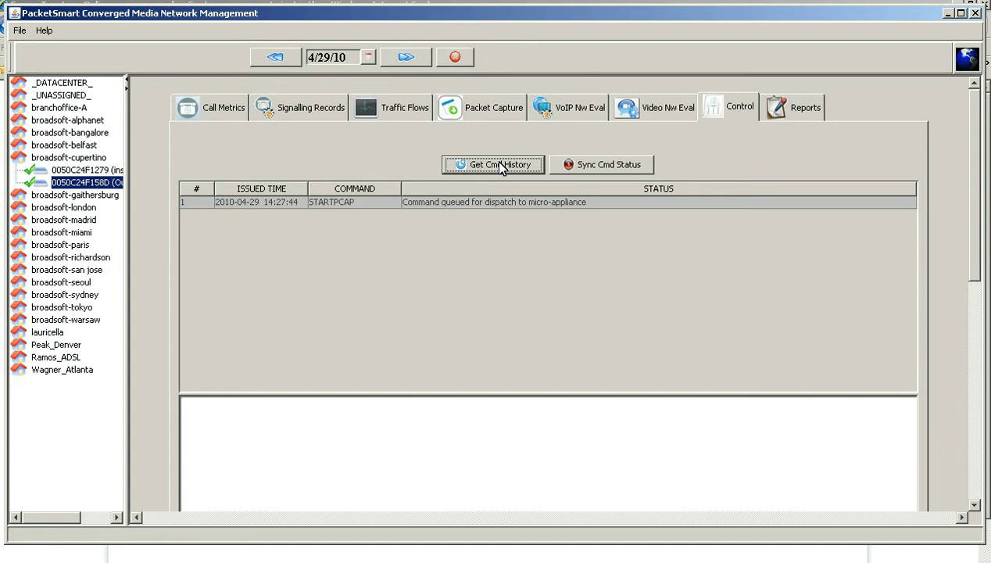
{"action": "left_click", "coordinate": [500, 166]}
{"action": "left_click", "coordinate": [480, 165]}
{"action": "left_click", "coordinate": [476, 202]}
{"action": "left_click", "coordinate": [484, 166]}
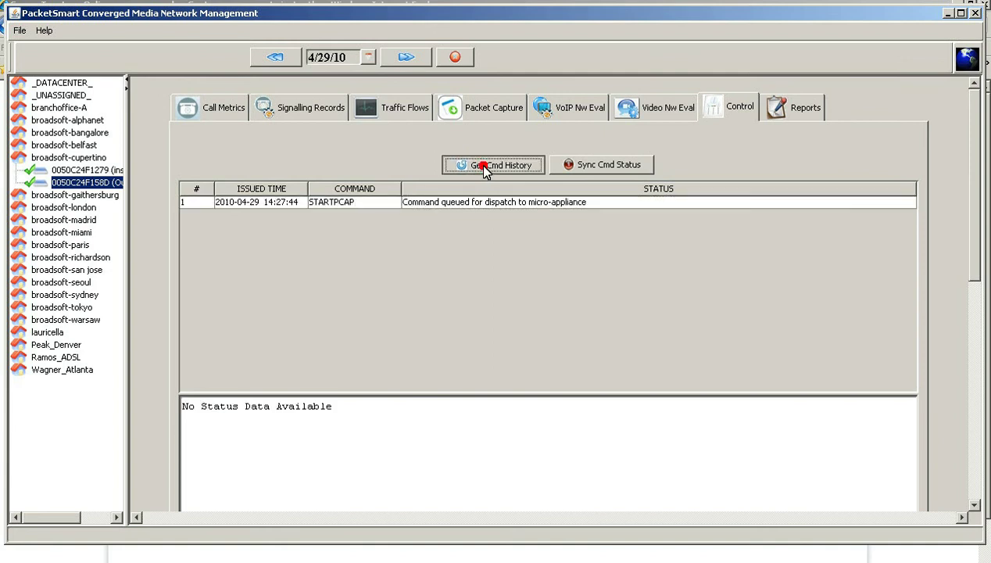
{"action": "left_click", "coordinate": [451, 205]}
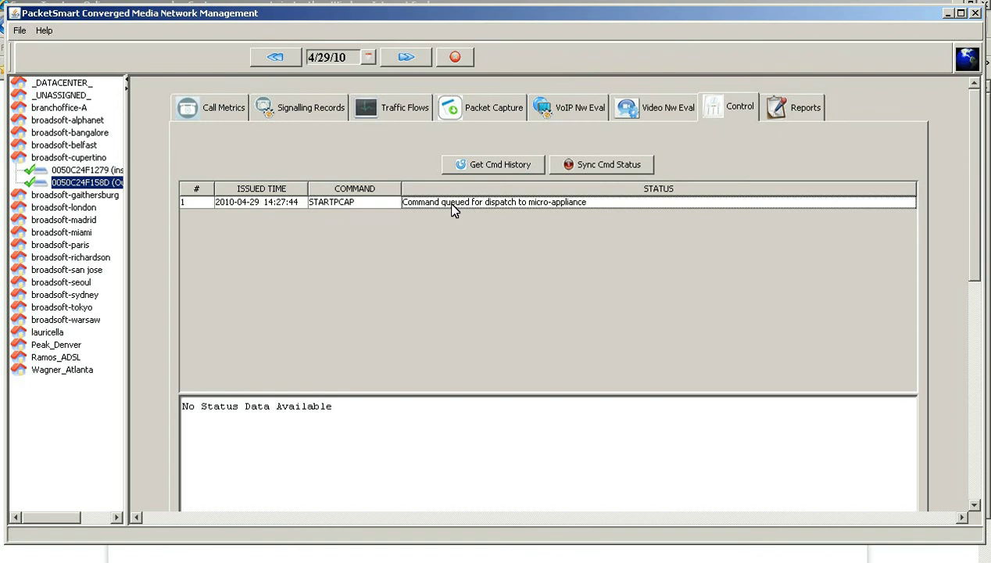
{"action": "left_click", "coordinate": [493, 111]}
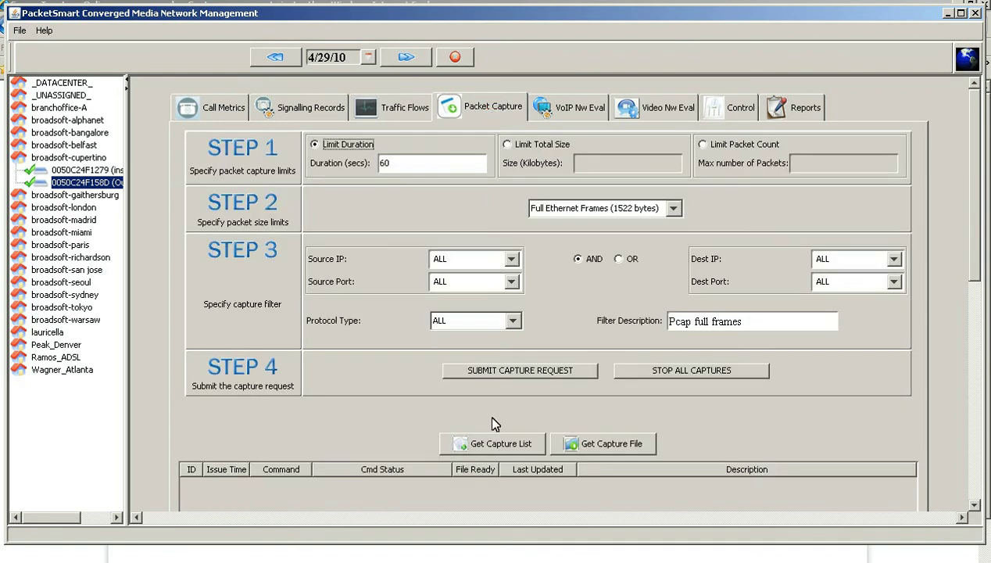
Refresh the capture list to check 'Pcap full frames', still queued with no file ready
{"action": "left_click", "coordinate": [494, 445]}
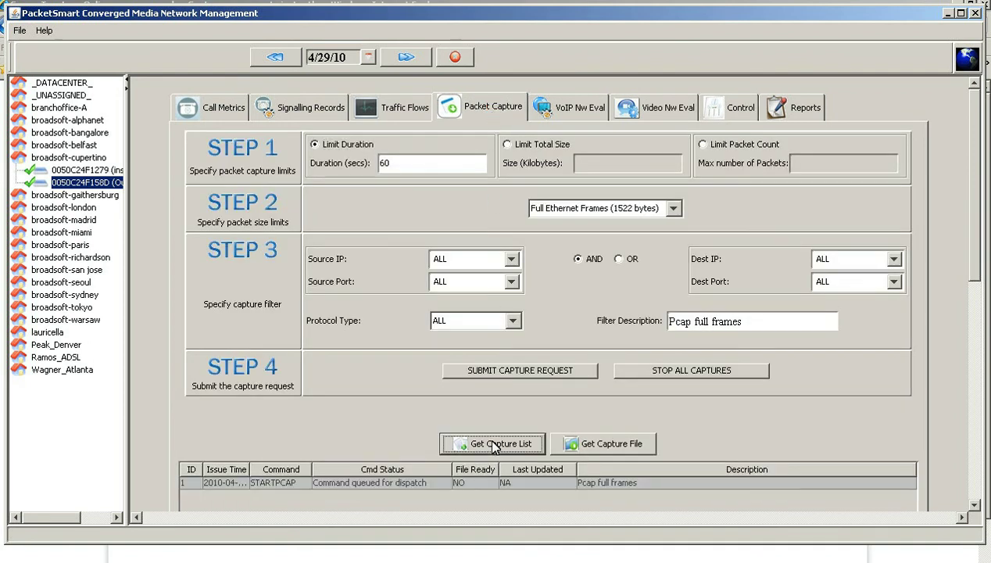
{"action": "left_click", "coordinate": [403, 482]}
{"action": "left_click", "coordinate": [487, 445]}
{"action": "left_click", "coordinate": [414, 480]}
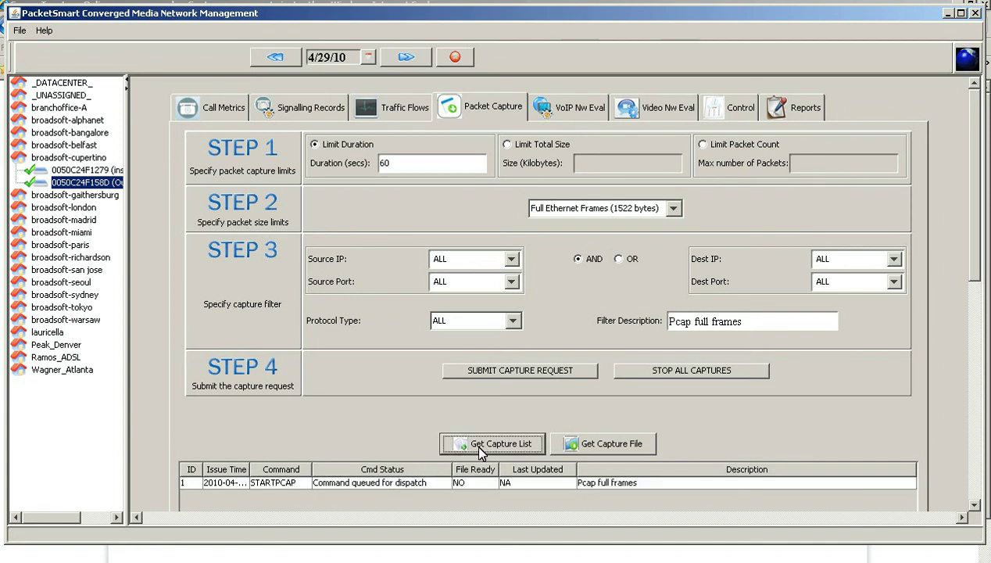
{"action": "left_click", "coordinate": [474, 443]}
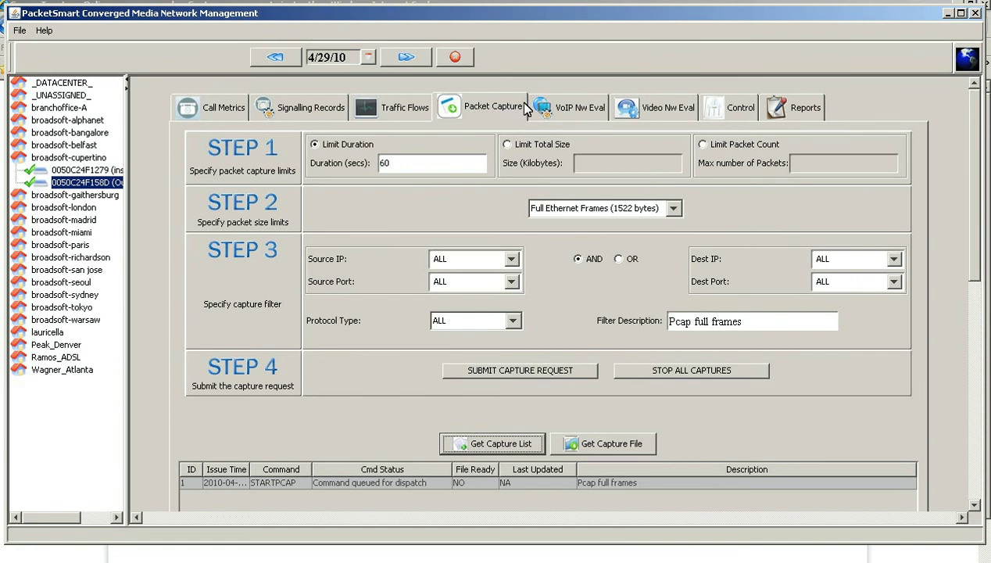
{"action": "left_click", "coordinate": [708, 114]}
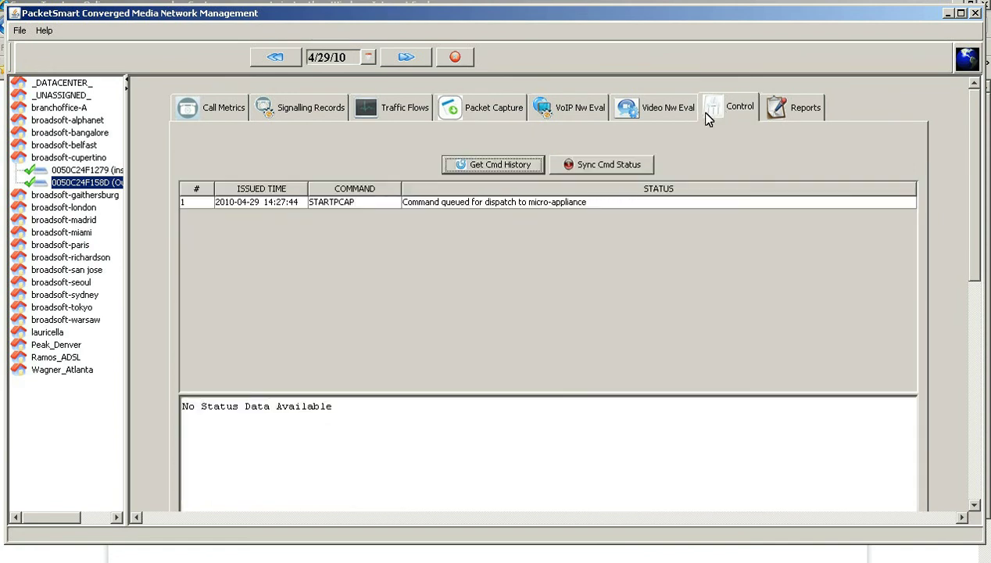
Refresh the command history and confirm STARTPCAP is INPROGRESS as of 14:28:29
{"action": "left_click", "coordinate": [496, 164]}
{"action": "left_click", "coordinate": [473, 203]}
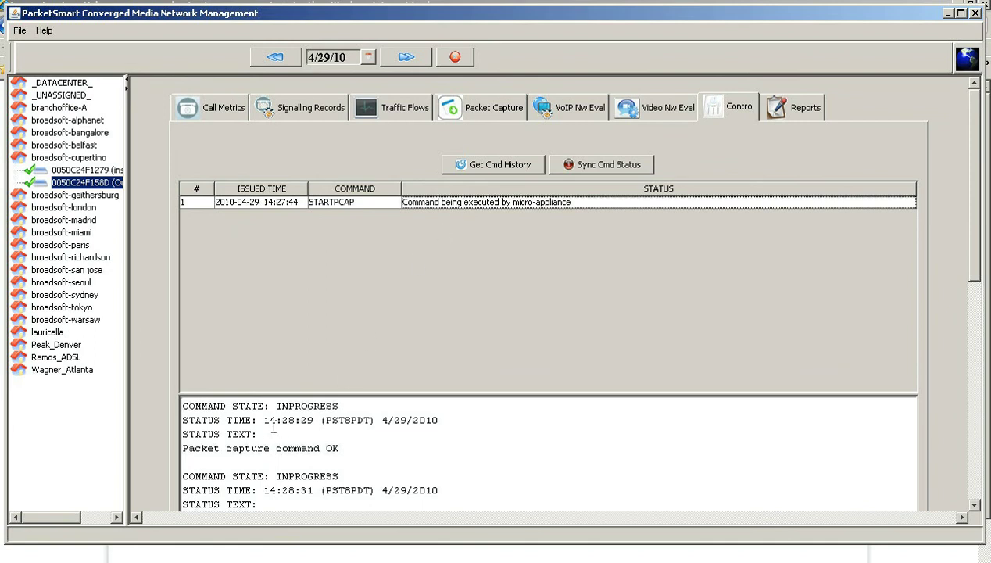
{"action": "left_click_drag", "start_coordinate": [263, 420], "coordinate": [315, 420]}
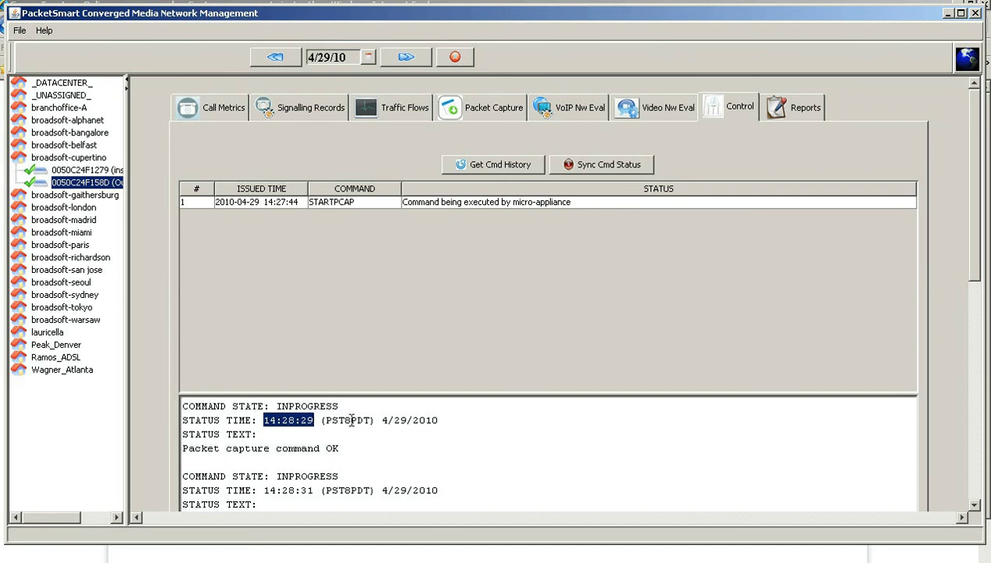
{"action": "left_click", "coordinate": [503, 116]}
Refresh the capture list, verify File Ready is YES, and request the capture file
{"action": "left_click", "coordinate": [504, 443]}
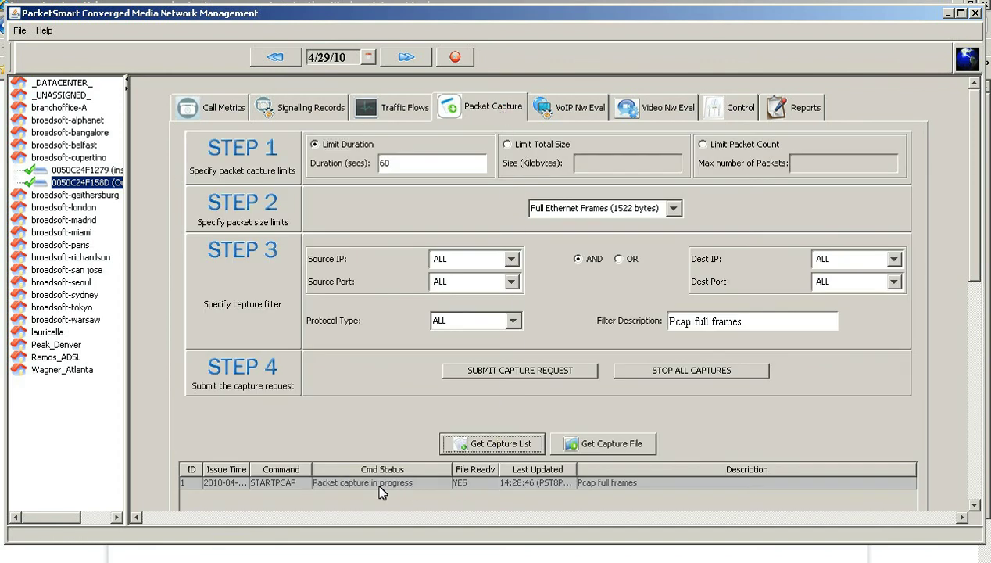
{"action": "left_click", "coordinate": [469, 481]}
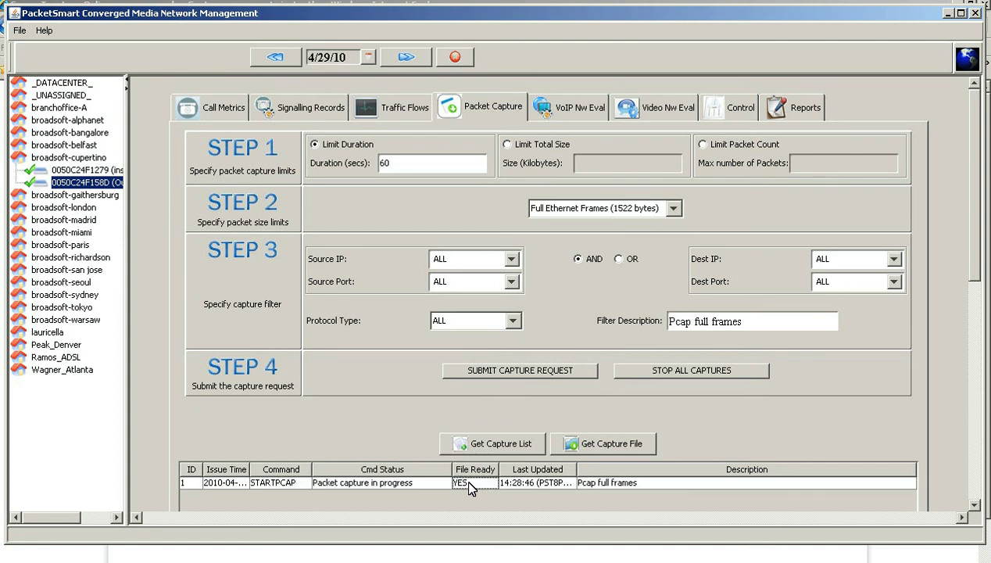
{"action": "left_click", "coordinate": [586, 450]}
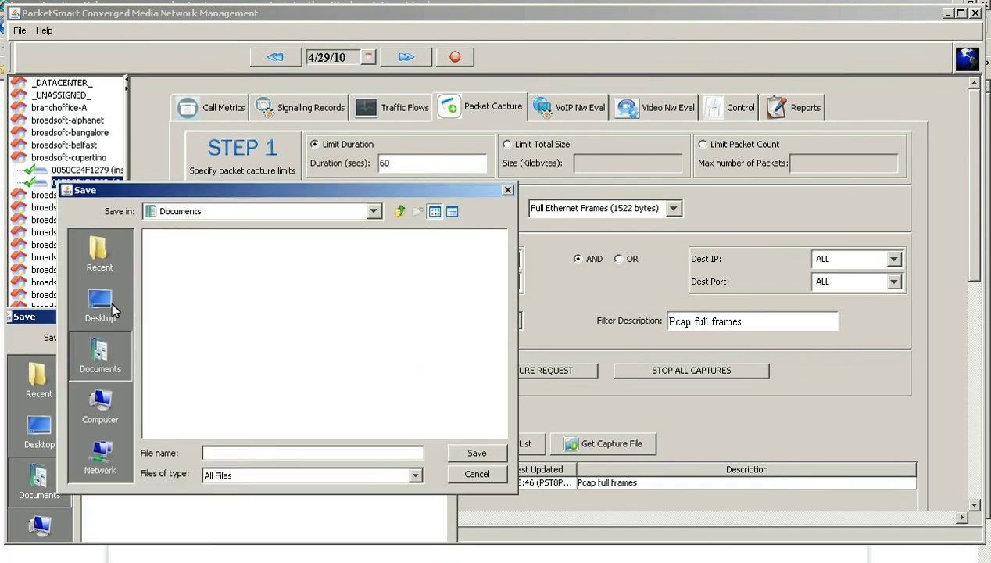
Save the capture to the Desktop as 'pcap full frames' and acknowledge the saved message
{"action": "left_click", "coordinate": [109, 308]}
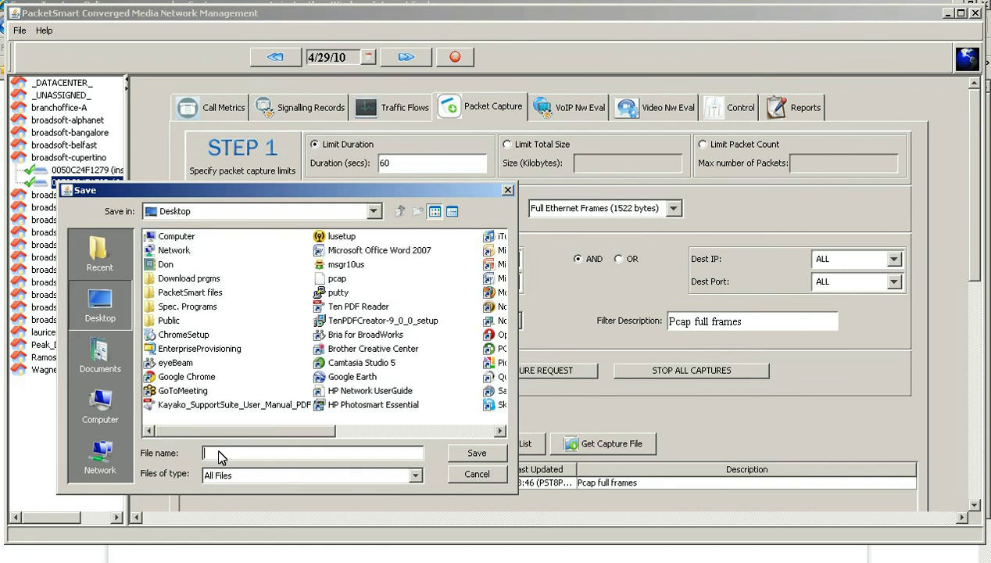
{"action": "type", "text": "pcap full frames"}
{"action": "left_click", "coordinate": [470, 452]}
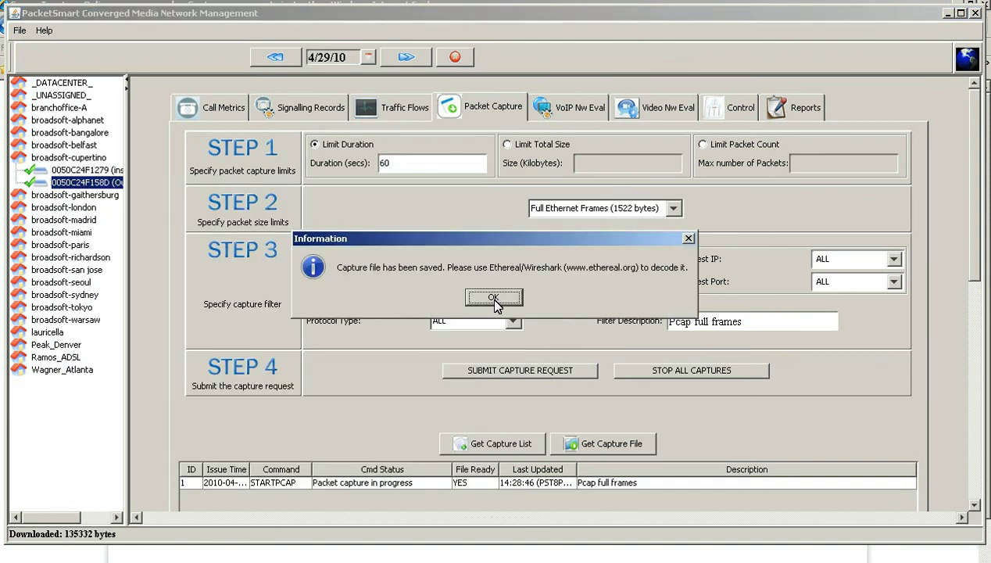
{"action": "left_click", "coordinate": [494, 300]}
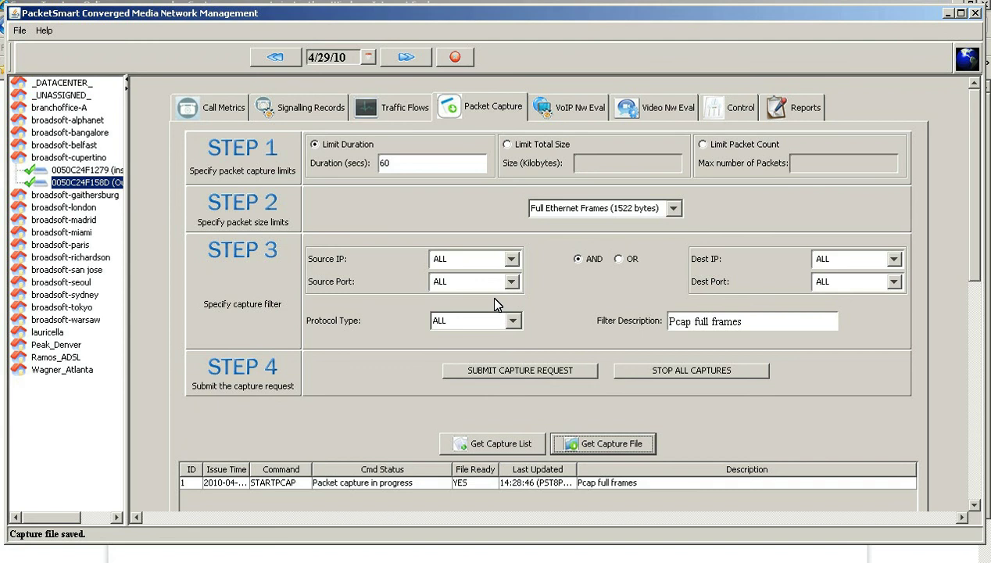